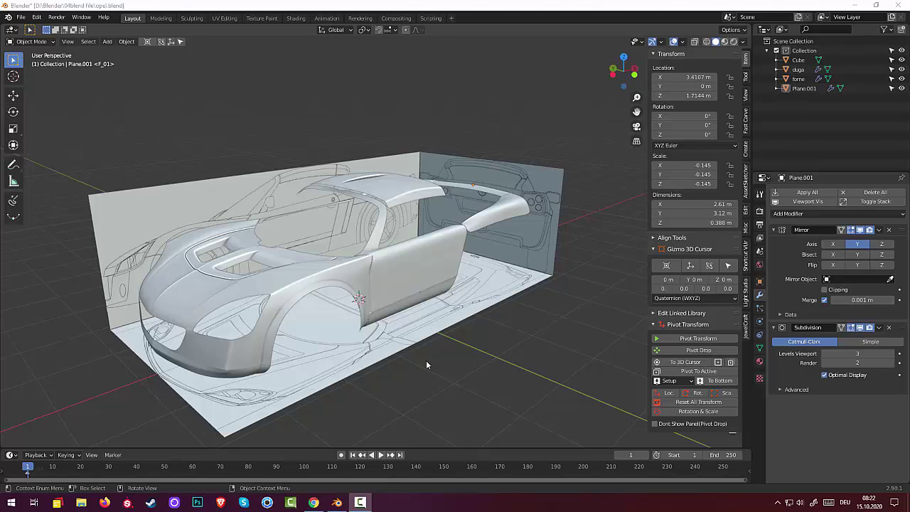
# Orbit and zoom around the car body to inspect it from front, rear, side and top.
pyautogui.moveTo(427, 363)
pyautogui.mouseDown(button='middle')
pyautogui.moveTo(469, 351)
pyautogui.moveTo(369, 367)
pyautogui.moveTo(368, 359)
pyautogui.mouseUp(button='middle')
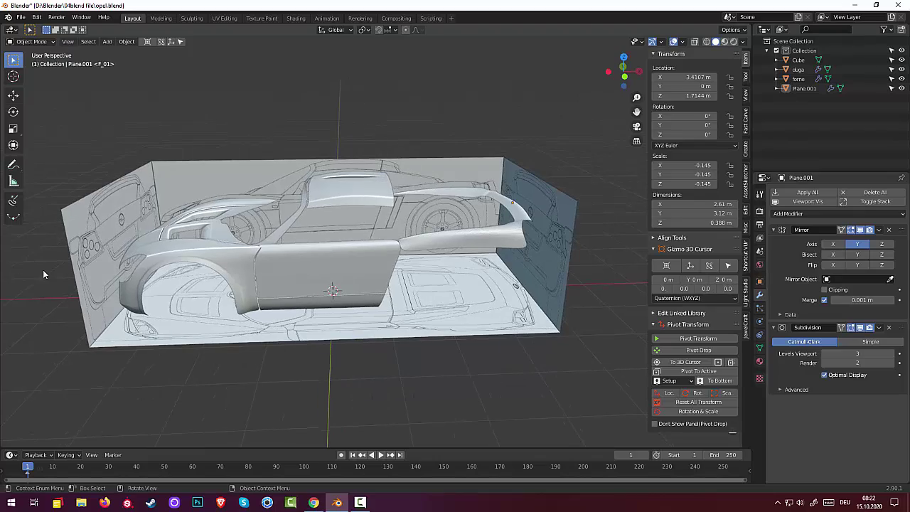
pyautogui.moveTo(368, 309)
pyautogui.mouseDown(button='middle')
pyautogui.moveTo(477, 303)
pyautogui.moveTo(393, 326)
pyautogui.moveTo(399, 294)
pyautogui.moveTo(447, 312)
pyautogui.moveTo(440, 318)
pyautogui.mouseUp(button='middle')
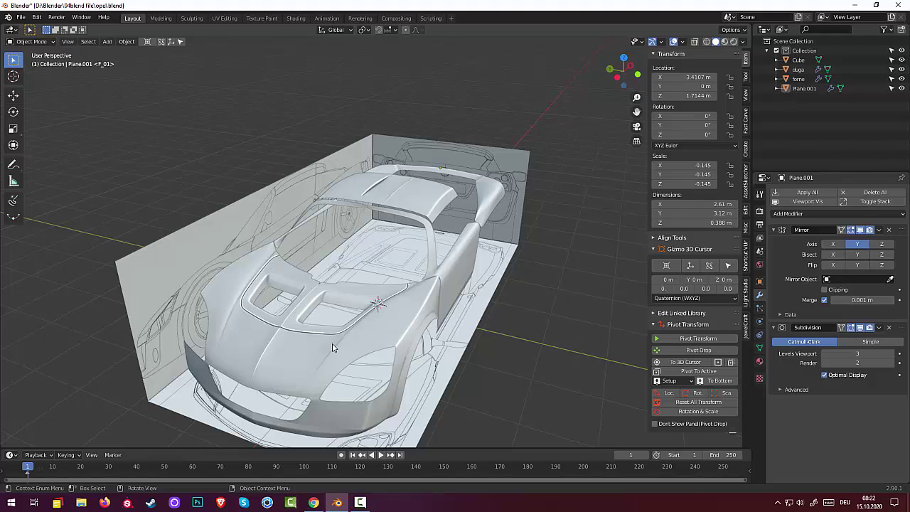
pyautogui.moveTo(369, 366)
pyautogui.mouseDown(button='middle')
pyautogui.moveTo(363, 351)
pyautogui.moveTo(387, 332)
pyautogui.moveTo(398, 336)
pyautogui.moveTo(391, 350)
pyautogui.moveTo(302, 353)
pyautogui.moveTo(305, 336)
pyautogui.mouseUp(button='middle')
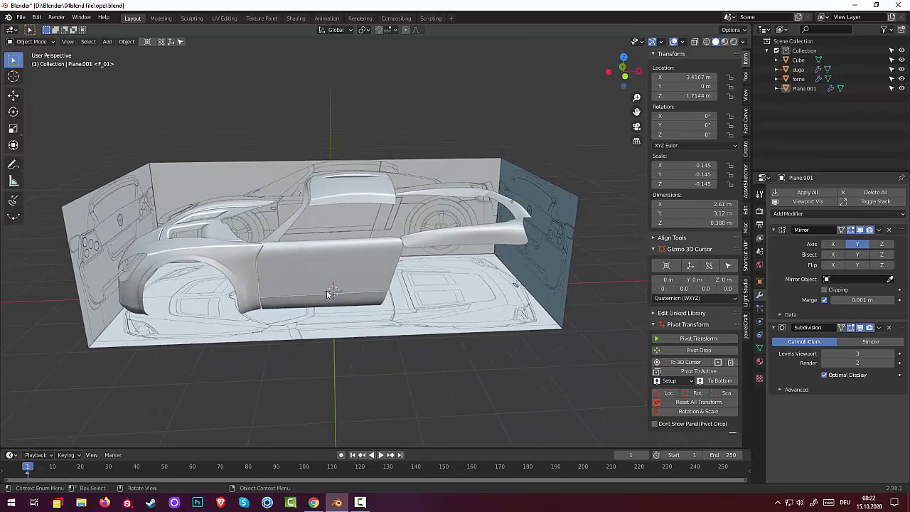
pyautogui.moveTo(325, 289)
pyautogui.mouseDown(button='middle')
pyautogui.moveTo(269, 297)
pyautogui.moveTo(302, 257)
pyautogui.moveTo(324, 256)
pyautogui.moveTo(376, 280)
pyautogui.mouseUp(button='middle')
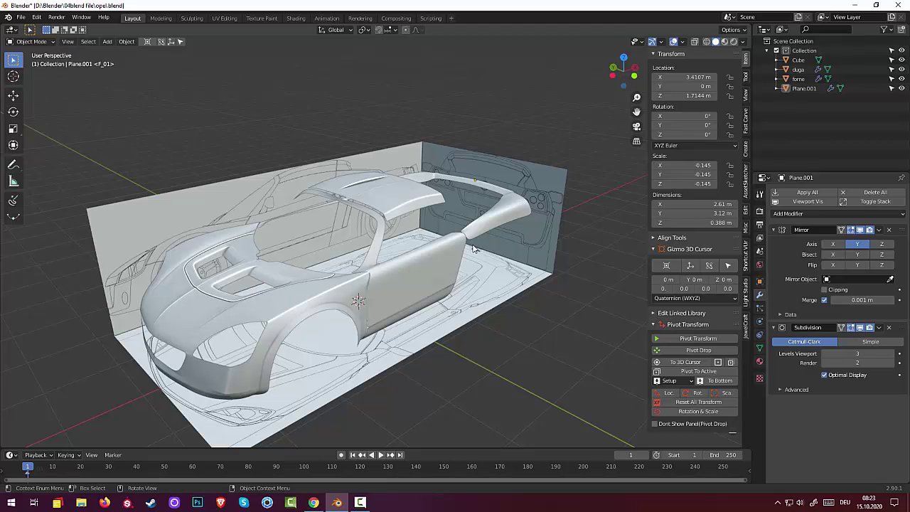
pyautogui.moveTo(471, 248)
pyautogui.mouseDown(button='middle')
pyautogui.moveTo(433, 231)
pyautogui.moveTo(483, 226)
pyautogui.moveTo(459, 265)
pyautogui.moveTo(454, 248)
pyautogui.mouseUp(button='middle')
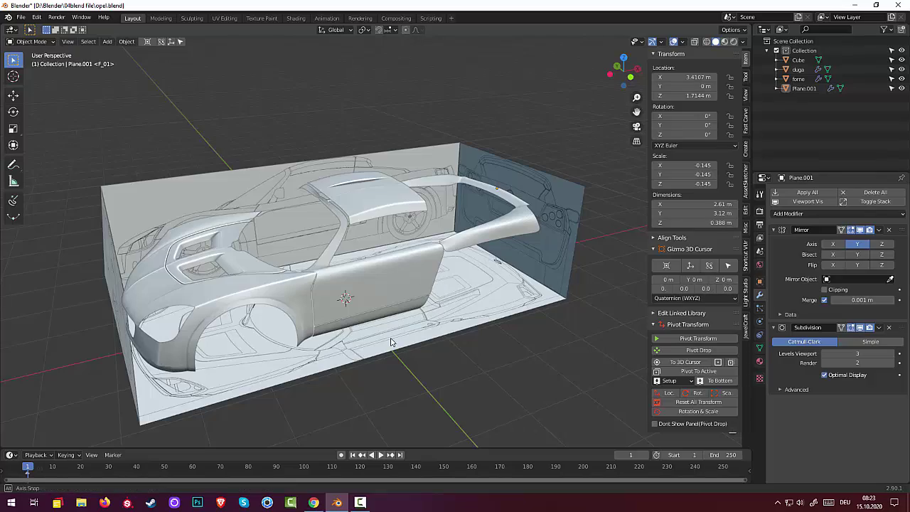
pyautogui.moveTo(410, 330)
pyautogui.mouseDown(button='middle')
pyautogui.moveTo(330, 336)
pyautogui.moveTo(447, 367)
pyautogui.moveTo(465, 311)
pyautogui.moveTo(421, 338)
pyautogui.mouseUp(button='middle')
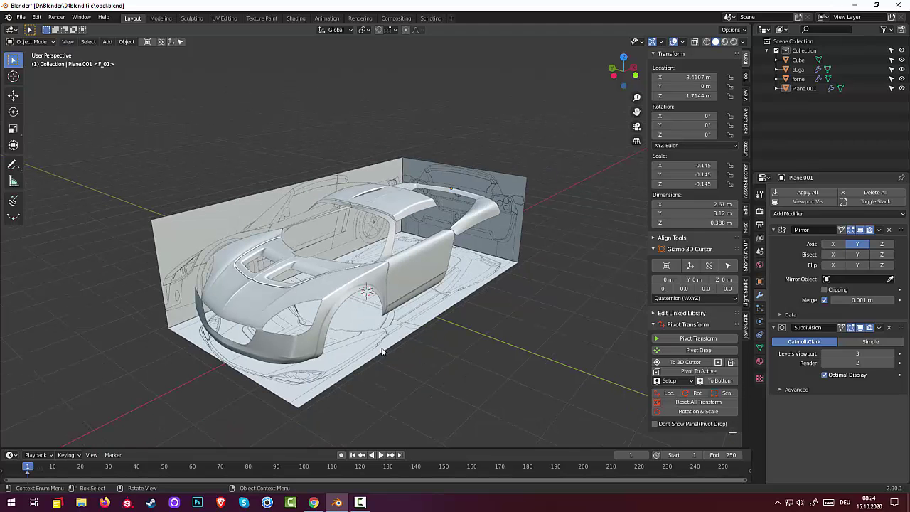
pyautogui.scroll(2, 383, 351)
pyautogui.scroll(2, 381, 351)
pyautogui.scroll(-5, 381, 348)
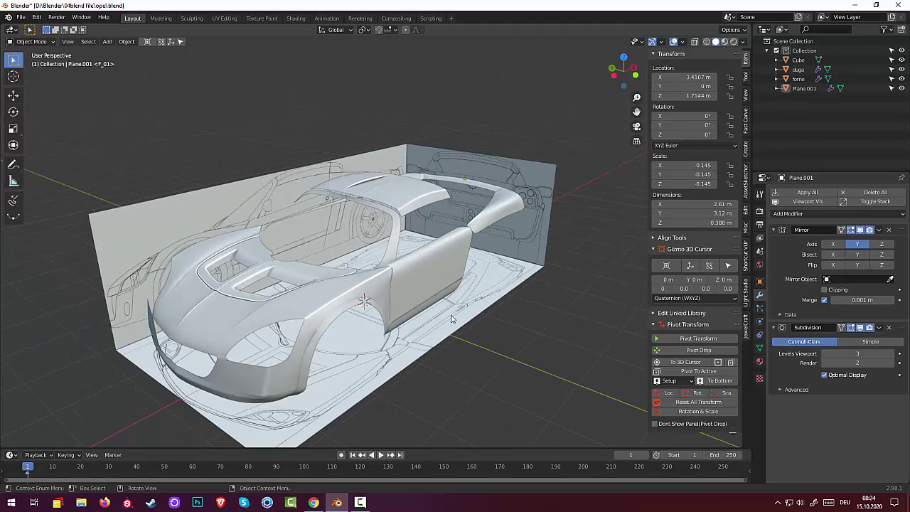
pyautogui.moveTo(453, 319)
pyautogui.mouseDown(button='middle')
pyautogui.moveTo(420, 310)
pyautogui.moveTo(407, 288)
pyautogui.moveTo(498, 313)
pyautogui.mouseUp(button='middle')
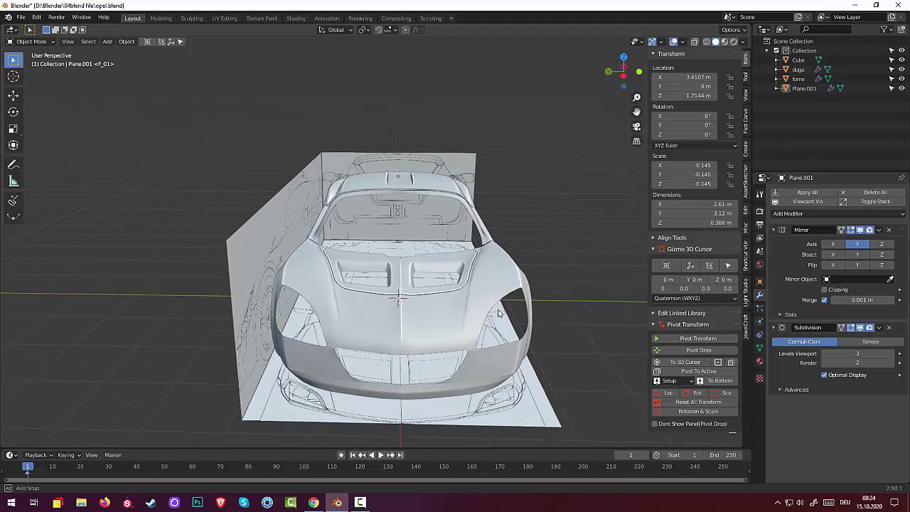
pyautogui.moveTo(498, 313)
pyautogui.mouseDown(button='middle')
pyautogui.moveTo(439, 342)
pyautogui.moveTo(413, 297)
pyautogui.moveTo(471, 321)
pyautogui.moveTo(484, 317)
pyautogui.moveTo(485, 341)
pyautogui.moveTo(396, 382)
pyautogui.moveTo(248, 325)
pyautogui.moveTo(206, 329)
pyautogui.moveTo(412, 361)
pyautogui.moveTo(473, 356)
pyautogui.mouseUp(button='middle')
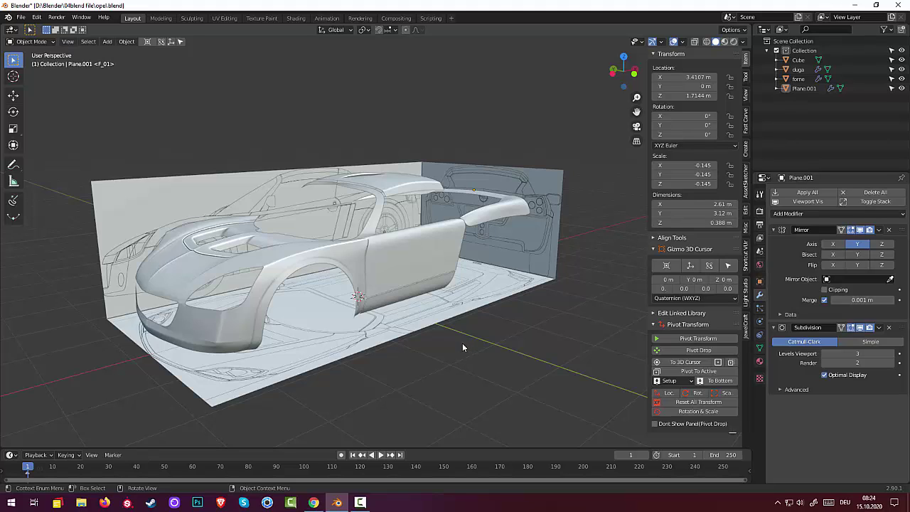
pyautogui.moveTo(448, 346); pyautogui.dragTo(418, 337, button='middle')
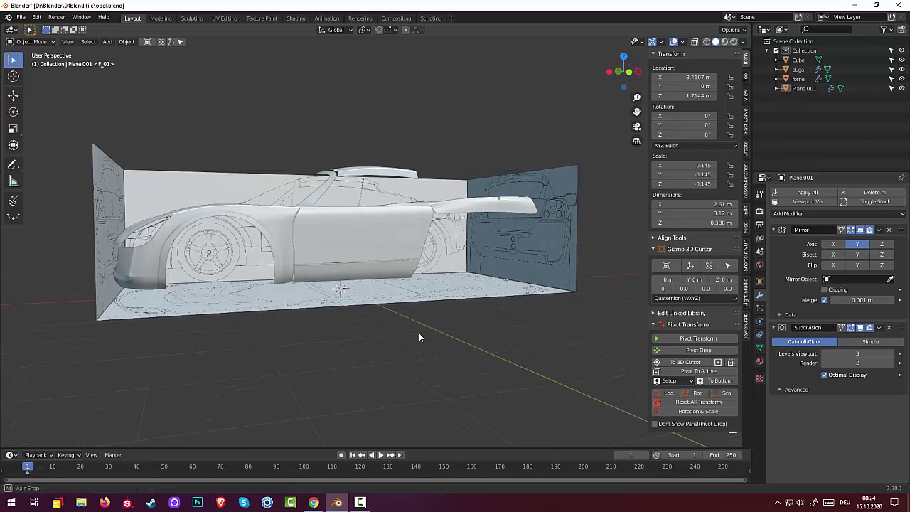
pyautogui.moveTo(419, 337)
pyautogui.mouseDown(button='middle')
pyautogui.moveTo(406, 338)
pyautogui.moveTo(448, 362)
pyautogui.moveTo(506, 356)
pyautogui.moveTo(470, 351)
pyautogui.mouseUp(button='middle')
pyautogui.moveTo(432, 351)
pyautogui.mouseDown(button='middle')
pyautogui.moveTo(437, 371)
pyautogui.moveTo(448, 347)
pyautogui.moveTo(469, 346)
pyautogui.moveTo(447, 354)
pyautogui.moveTo(412, 329)
pyautogui.moveTo(422, 335)
pyautogui.moveTo(406, 331)
pyautogui.moveTo(417, 331)
pyautogui.moveTo(412, 342)
pyautogui.mouseUp(button='middle')
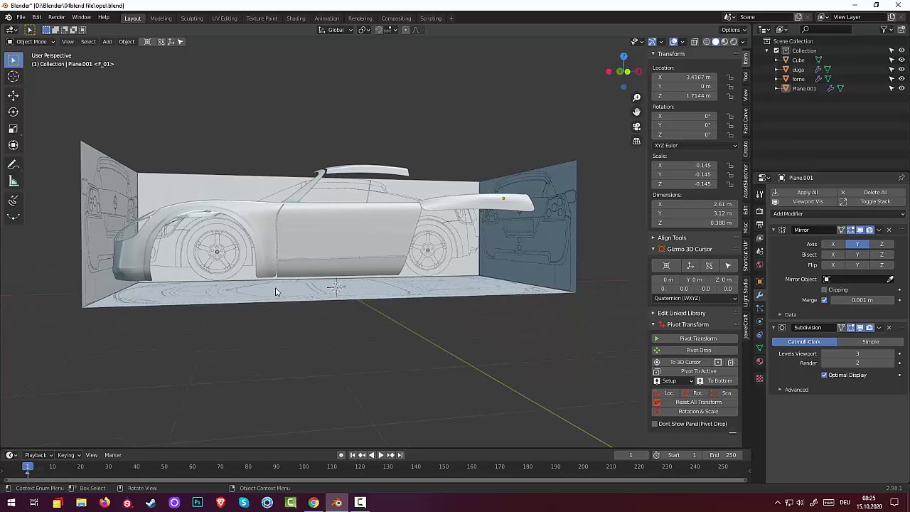
pyautogui.moveTo(337, 307)
pyautogui.mouseDown(button='middle')
pyautogui.moveTo(330, 325)
pyautogui.moveTo(341, 295)
pyautogui.moveTo(328, 318)
pyautogui.moveTo(390, 316)
pyautogui.mouseUp(button='middle')
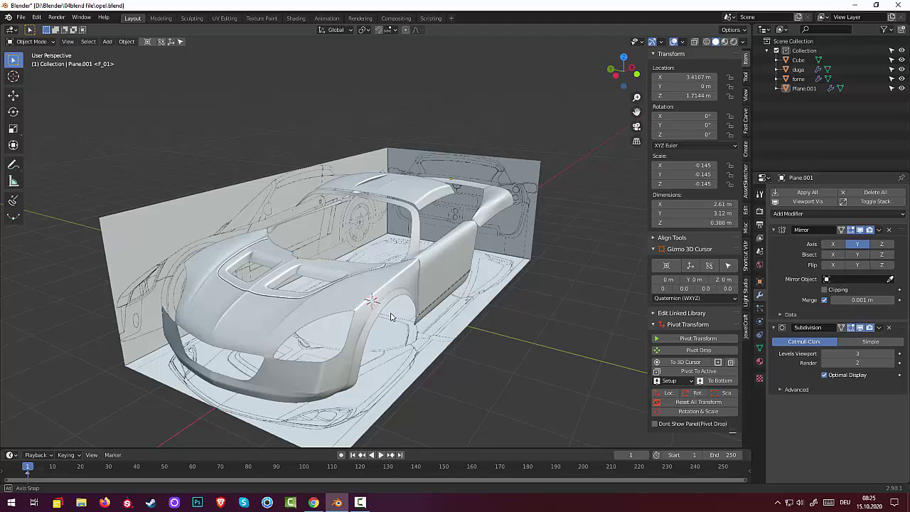
pyautogui.moveTo(390, 316); pyautogui.dragTo(391, 316, button='middle')
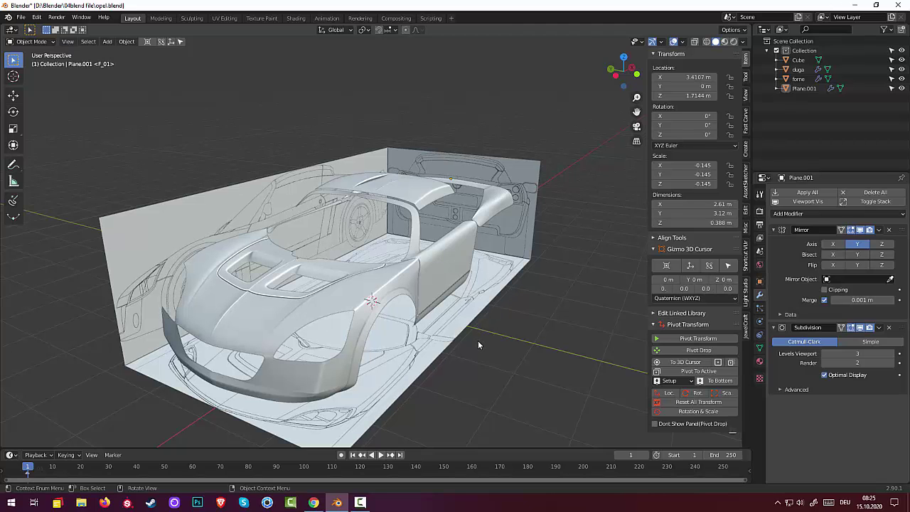
pyautogui.moveTo(477, 331); pyautogui.dragTo(462, 325, button='middle')
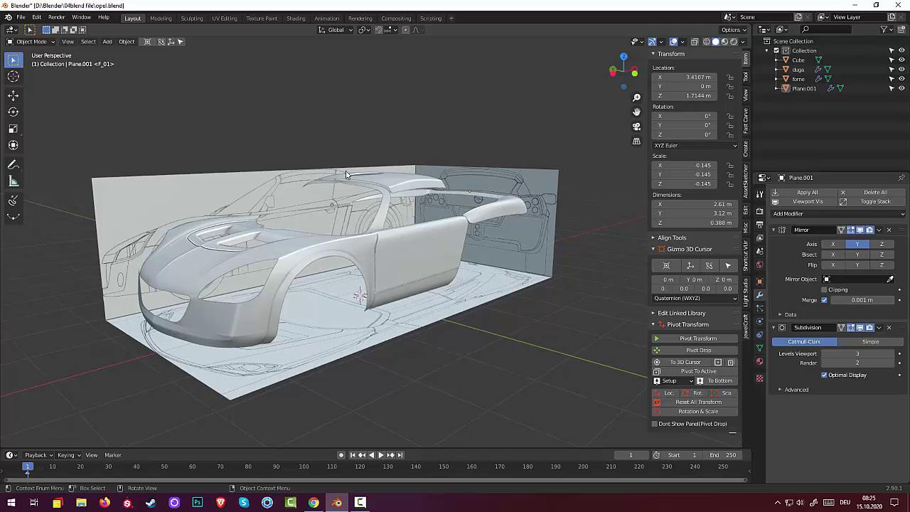
pyautogui.moveTo(297, 258); pyautogui.dragTo(313, 273, button='middle')
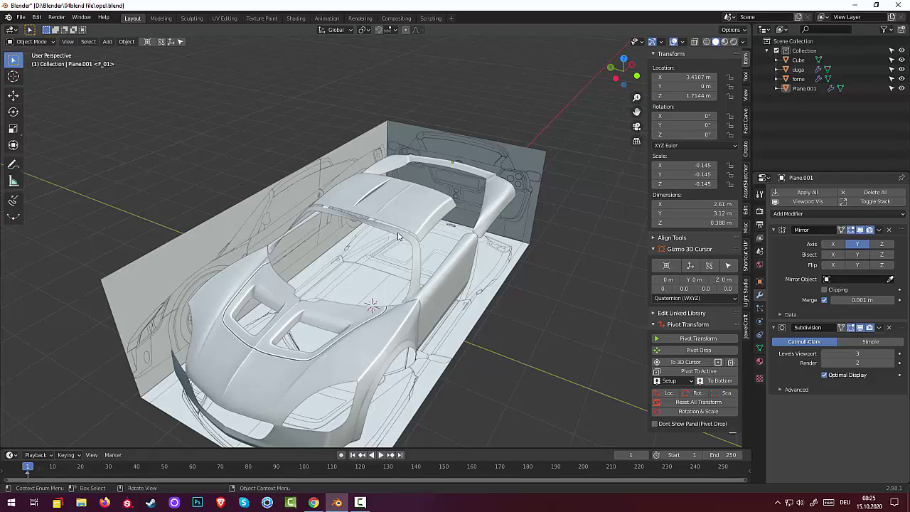
pyautogui.moveTo(453, 323)
pyautogui.mouseDown(button='middle')
pyautogui.moveTo(435, 329)
pyautogui.moveTo(421, 310)
pyautogui.moveTo(393, 304)
pyautogui.mouseUp(button='middle')
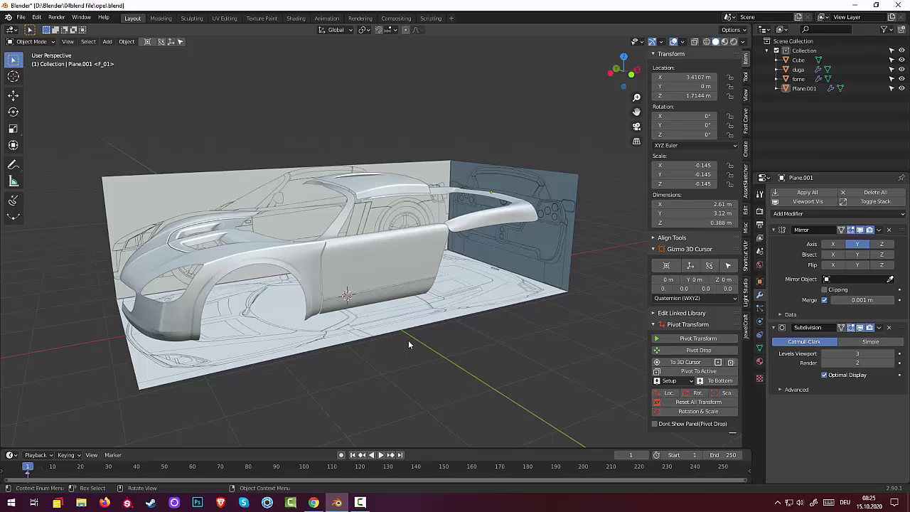
pyautogui.moveTo(408, 340); pyautogui.dragTo(431, 346, button='middle')
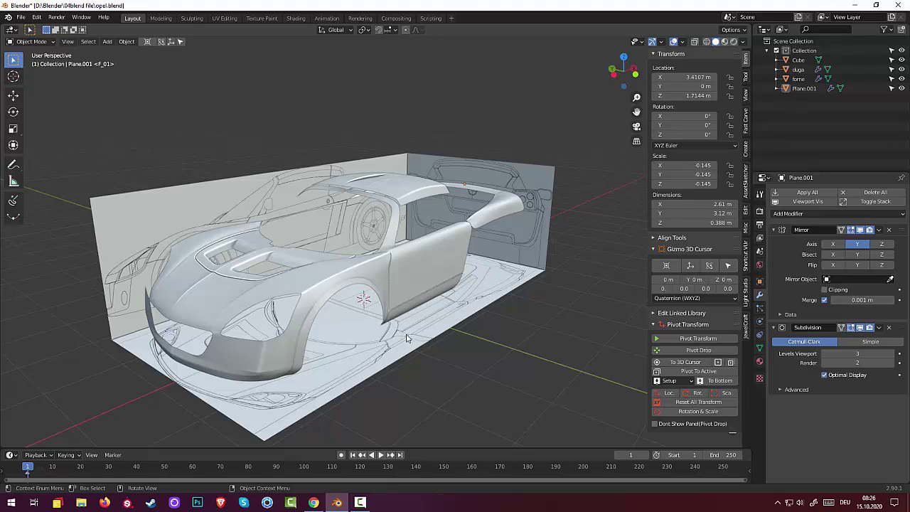
pyautogui.moveTo(389, 311)
pyautogui.mouseDown(button='middle')
pyautogui.moveTo(449, 374)
pyautogui.moveTo(442, 288)
pyautogui.moveTo(407, 289)
pyautogui.moveTo(347, 371)
pyautogui.moveTo(402, 293)
pyautogui.moveTo(416, 305)
pyautogui.moveTo(444, 306)
pyautogui.moveTo(380, 323)
pyautogui.moveTo(344, 297)
pyautogui.moveTo(367, 334)
pyautogui.moveTo(419, 307)
pyautogui.moveTo(397, 314)
pyautogui.mouseUp(button='middle')
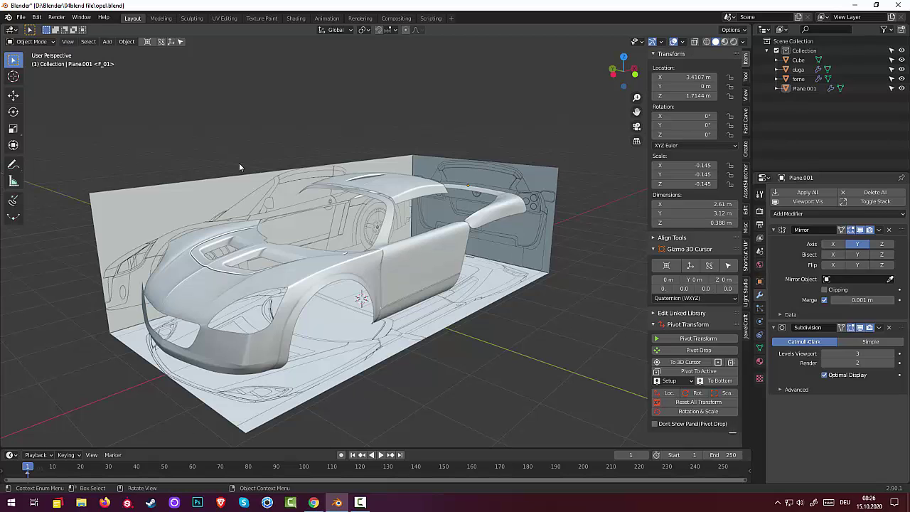
# Set Solid viewport shading to MatCap lighting with the shiny red matcap sphere.
pyautogui.click(724, 42)
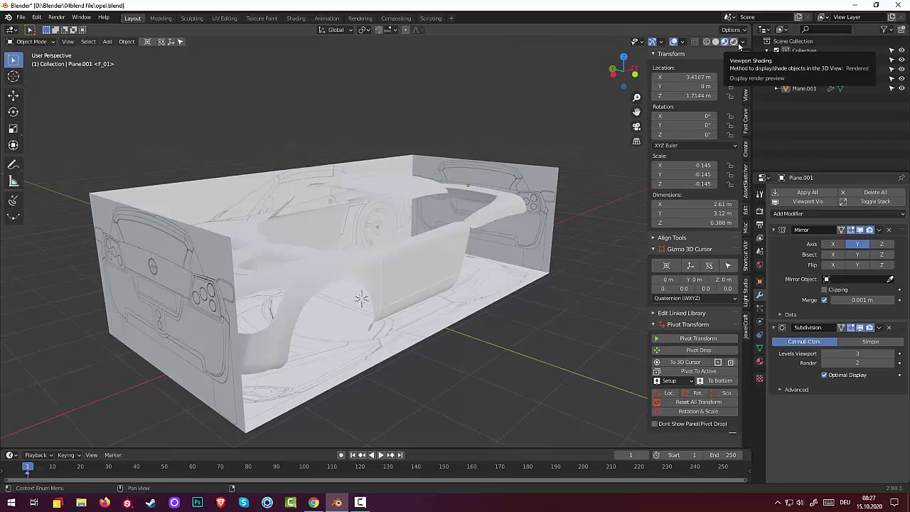
pyautogui.click(715, 41)
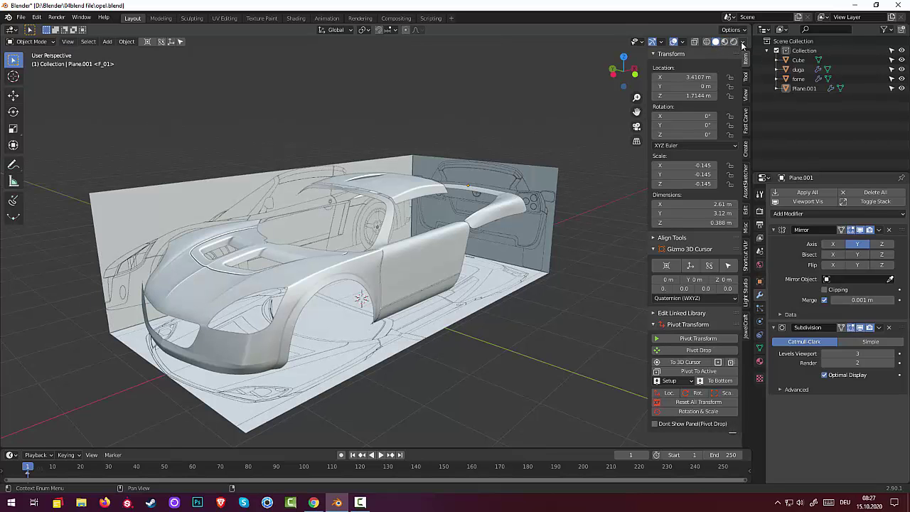
pyautogui.click(742, 41)
pyautogui.click(729, 110)
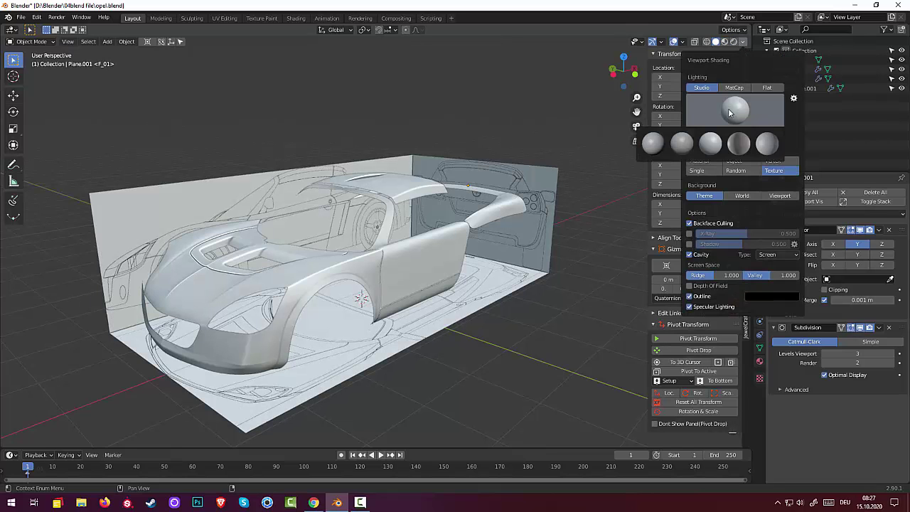
pyautogui.click(733, 87)
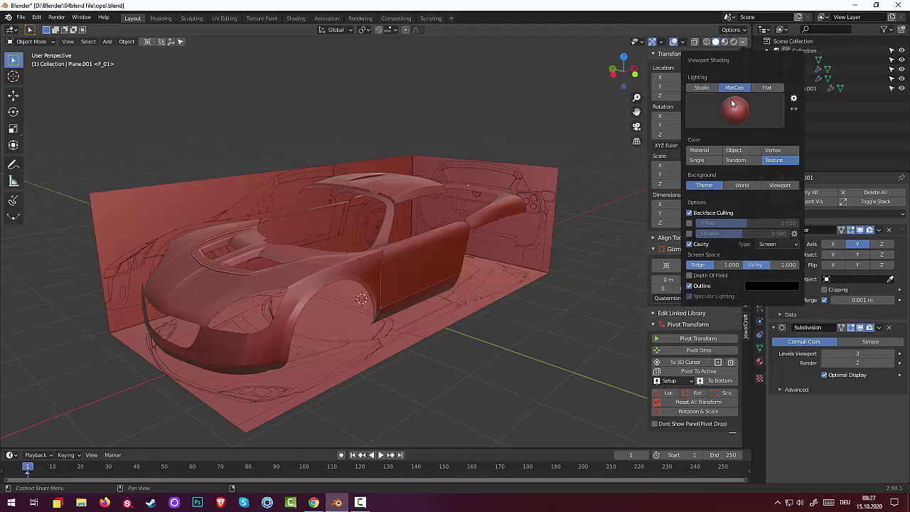
pyautogui.click(733, 109)
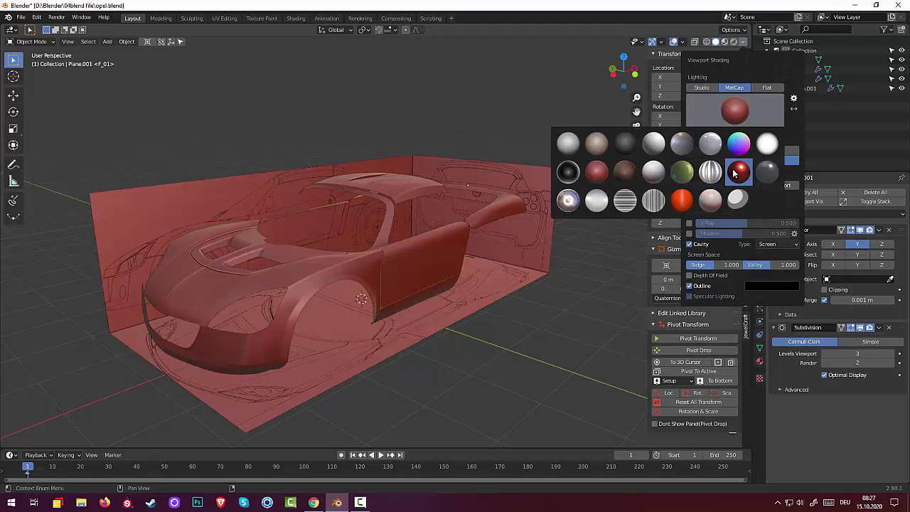
pyautogui.click(736, 170)
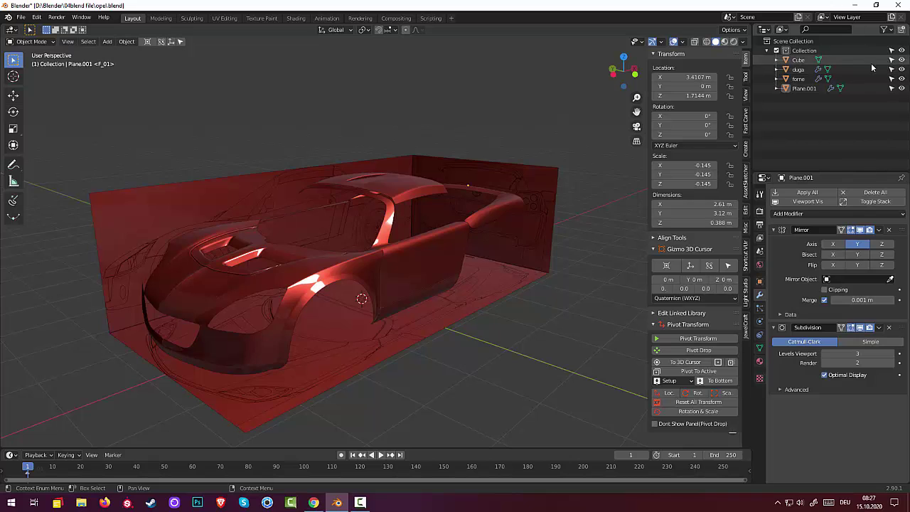
# Hide the Cube blueprint box in the Outliner, then frame the bare red car shell from the front.
pyautogui.click(901, 59)
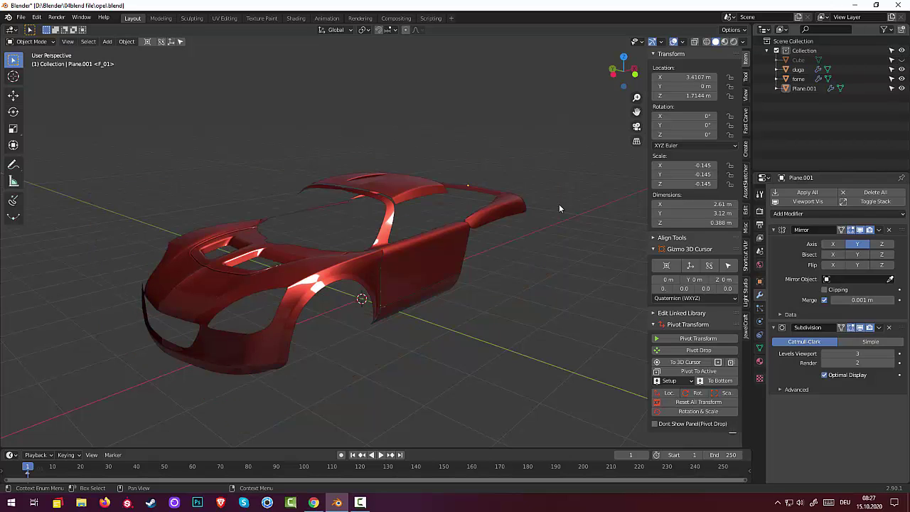
pyautogui.moveTo(559, 203)
pyautogui.mouseDown(button='middle')
pyautogui.moveTo(533, 240)
pyautogui.moveTo(548, 238)
pyautogui.moveTo(540, 265)
pyautogui.moveTo(470, 272)
pyautogui.moveTo(471, 237)
pyautogui.moveTo(512, 215)
pyautogui.moveTo(669, 250)
pyautogui.moveTo(583, 355)
pyautogui.moveTo(532, 374)
pyautogui.moveTo(472, 274)
pyautogui.moveTo(499, 251)
pyautogui.moveTo(450, 301)
pyautogui.moveTo(493, 233)
pyautogui.moveTo(467, 249)
pyautogui.mouseUp(button='middle')
pyautogui.scroll(3, 450, 301)
pyautogui.scroll(-3, 449, 300)
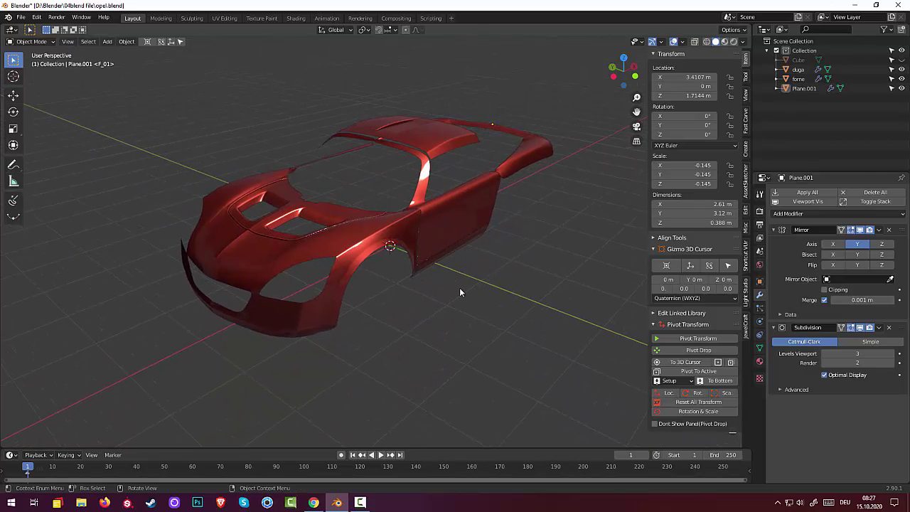
pyautogui.scroll(2, 455, 294)
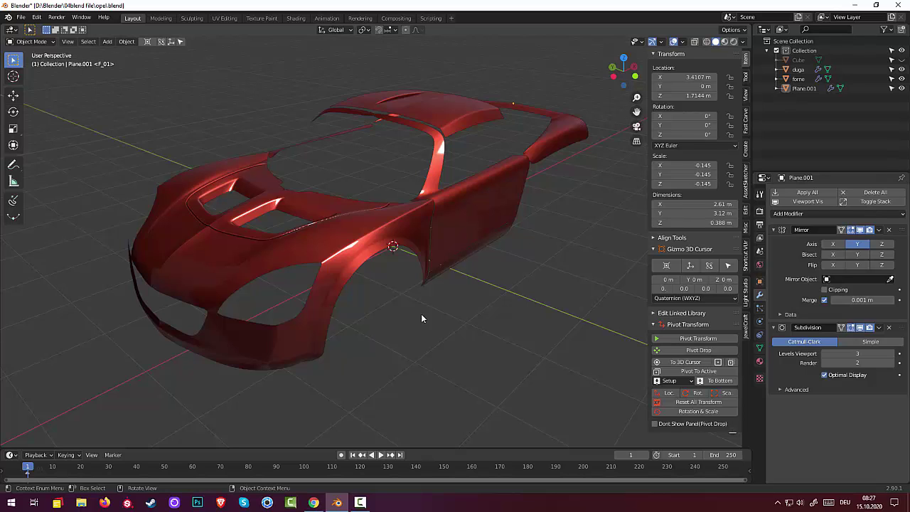
pyautogui.click(360, 503)
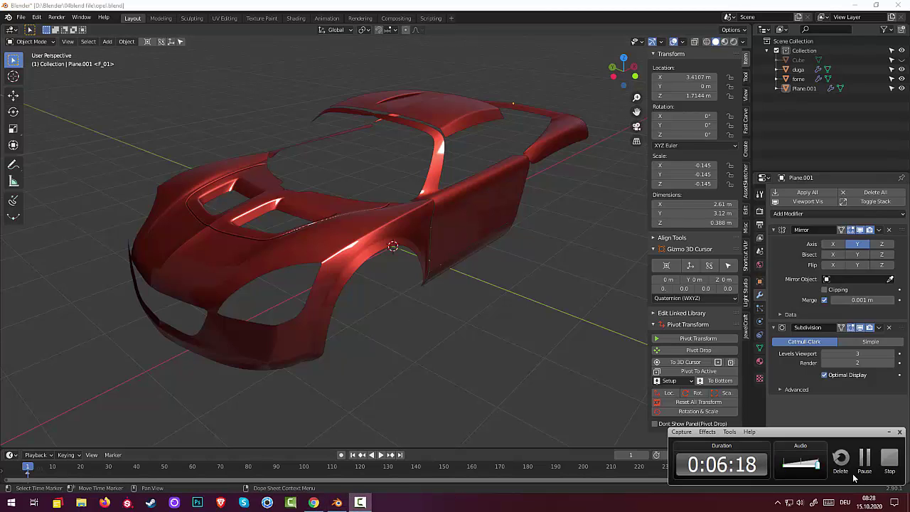